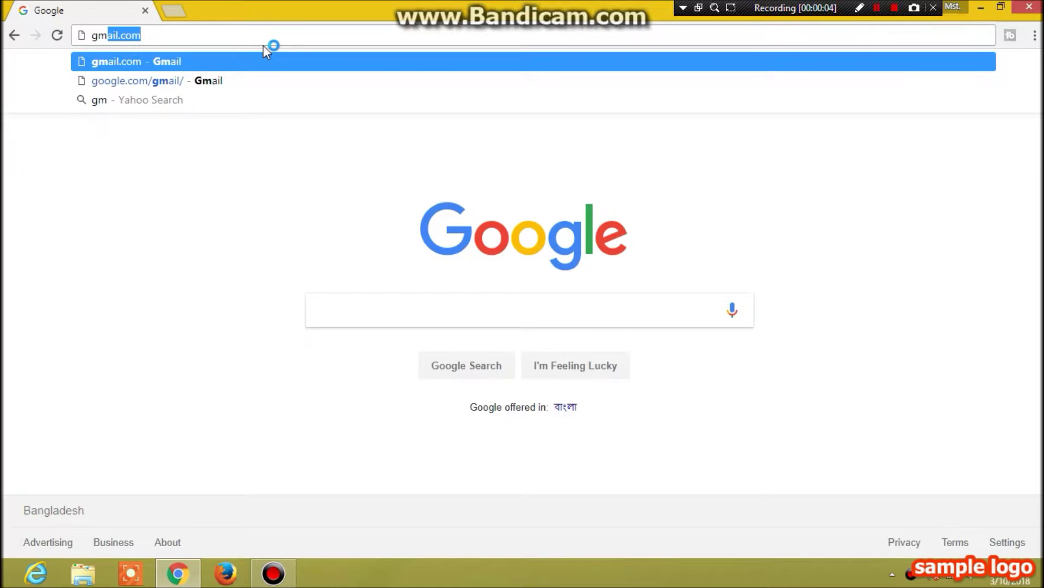
Enter gmail.com in the Chrome address bar to load Gmail's sign-in page
{"action": "type", "text": "ai"}
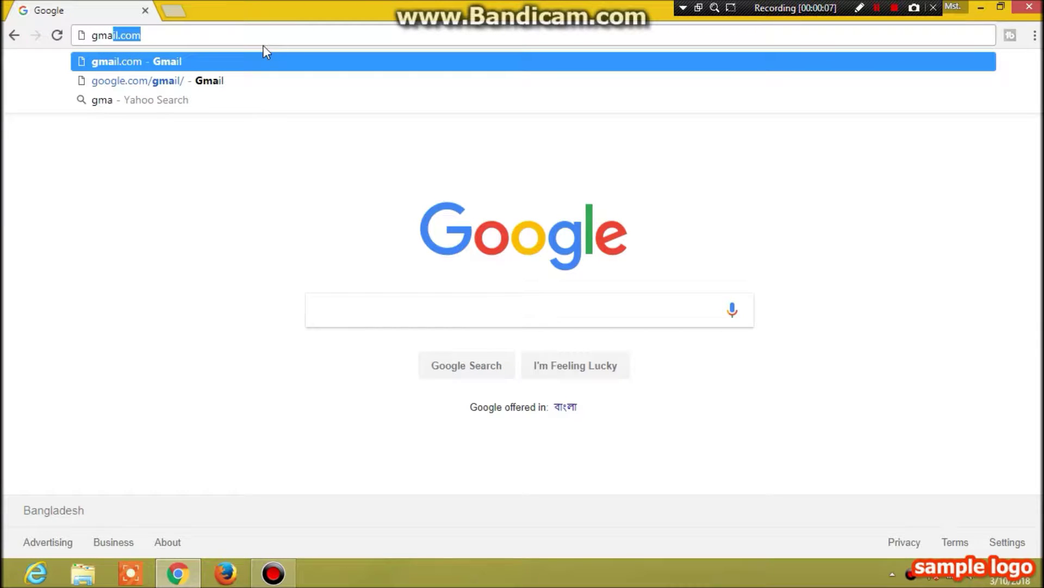
{"action": "type", "text": "l.c"}
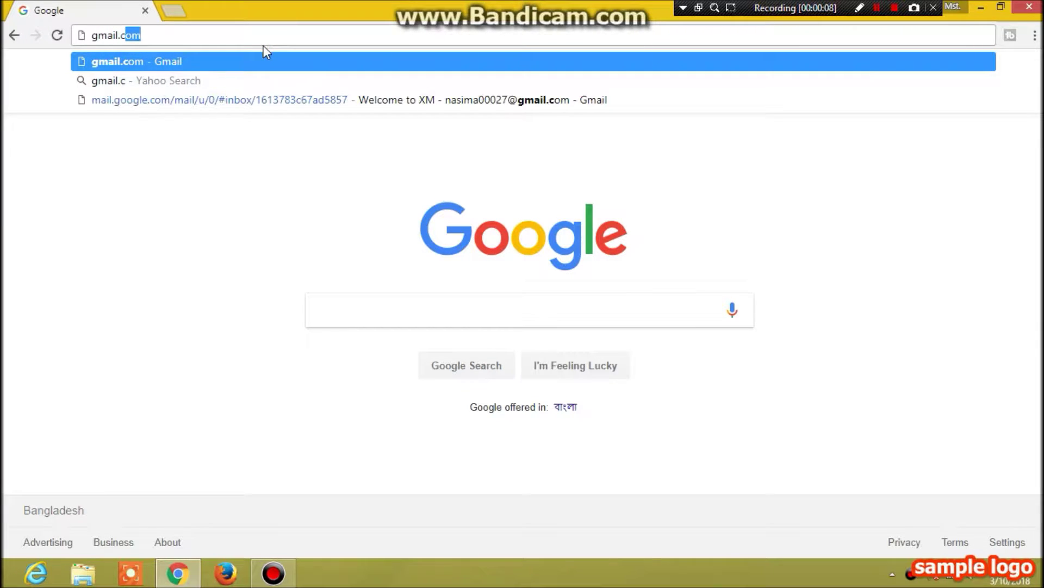
{"action": "type", "text": "om"}
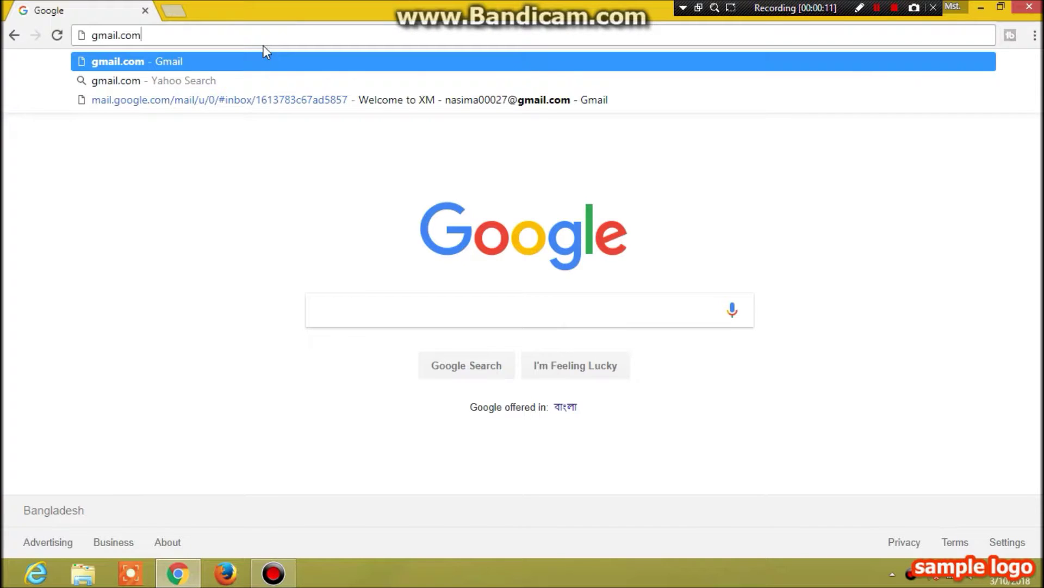
{"action": "key", "text": "Return"}
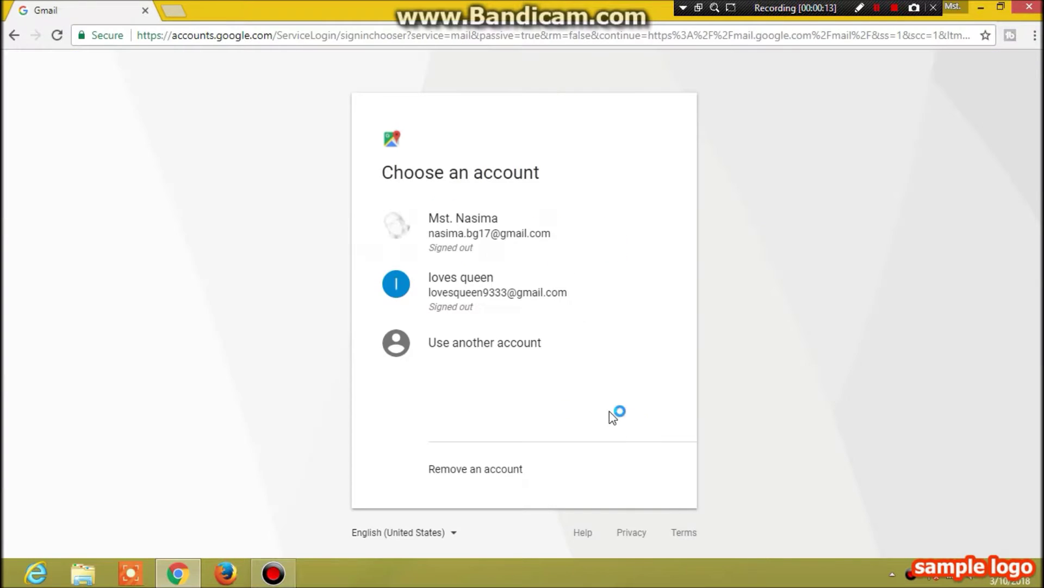
Choose Use another account, then More options > Create account to start a new Google account
{"action": "left_click", "coordinate": [501, 344]}
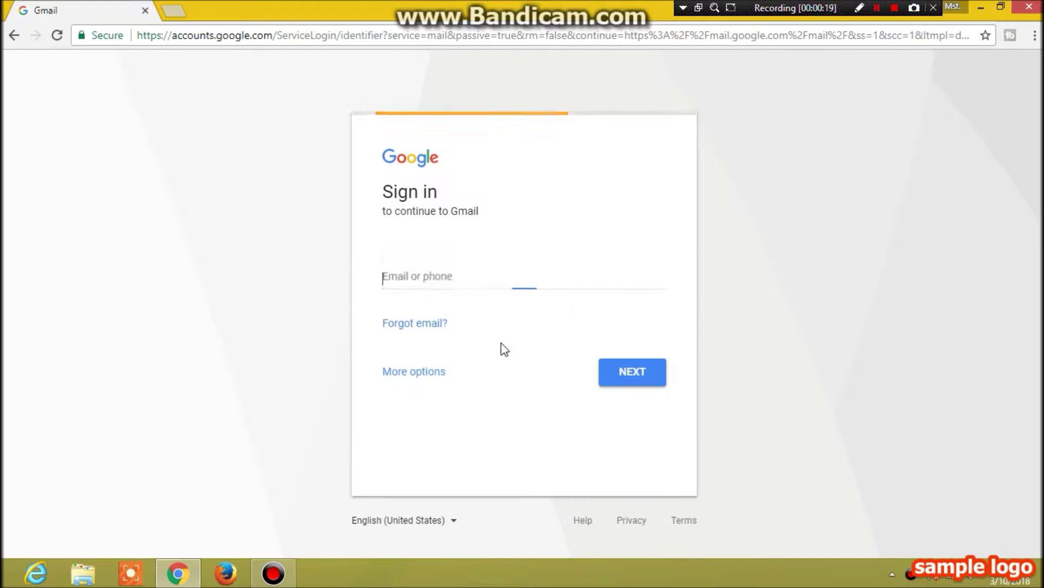
{"action": "left_click", "coordinate": [411, 375]}
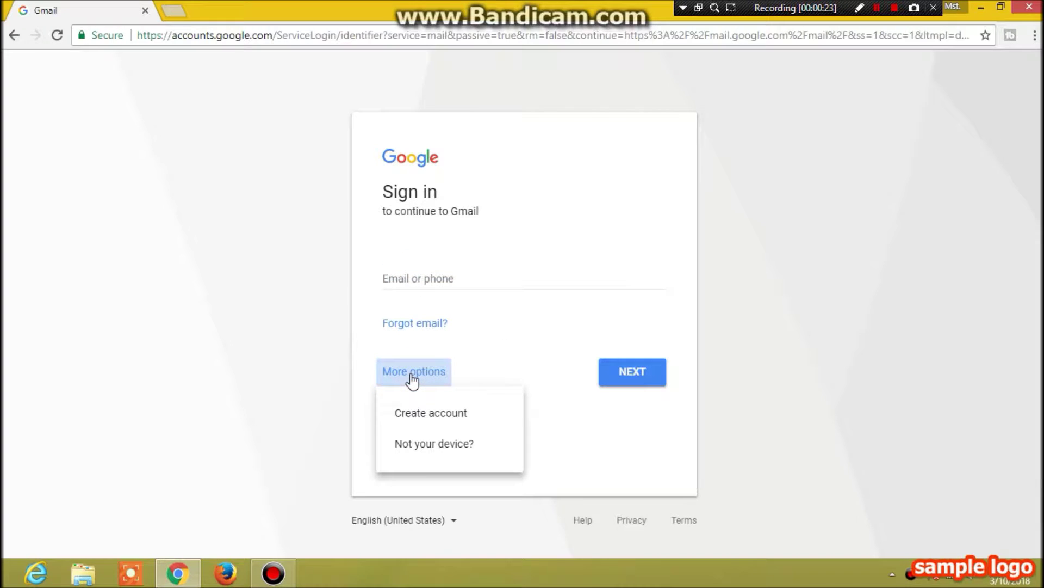
{"action": "left_click", "coordinate": [439, 420]}
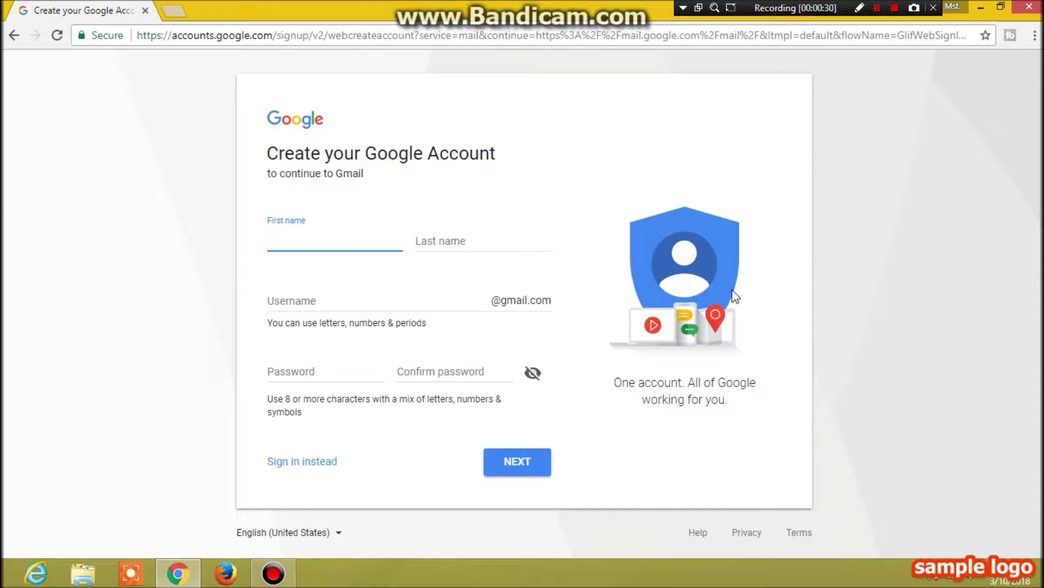
Enter the user's first and last name and replace the suggested username with a chosen one
{"action": "key", "text": "Tab"}
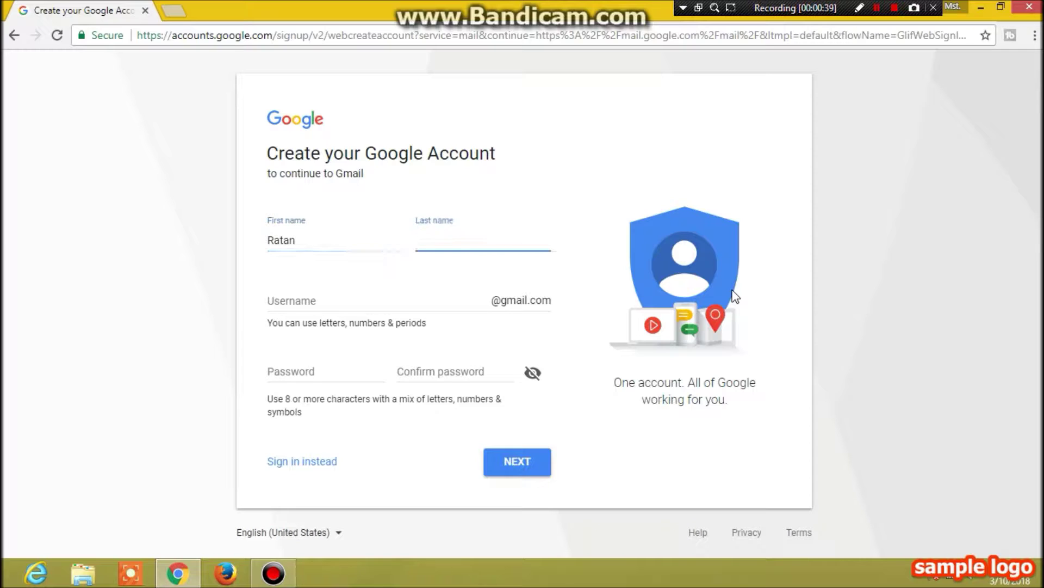
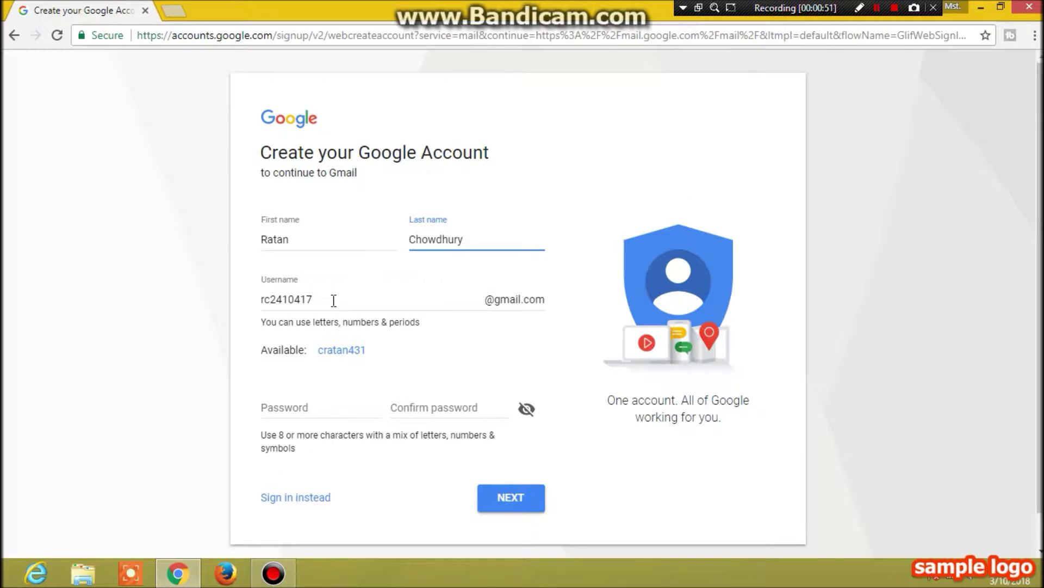
{"action": "left_click", "coordinate": [332, 300]}
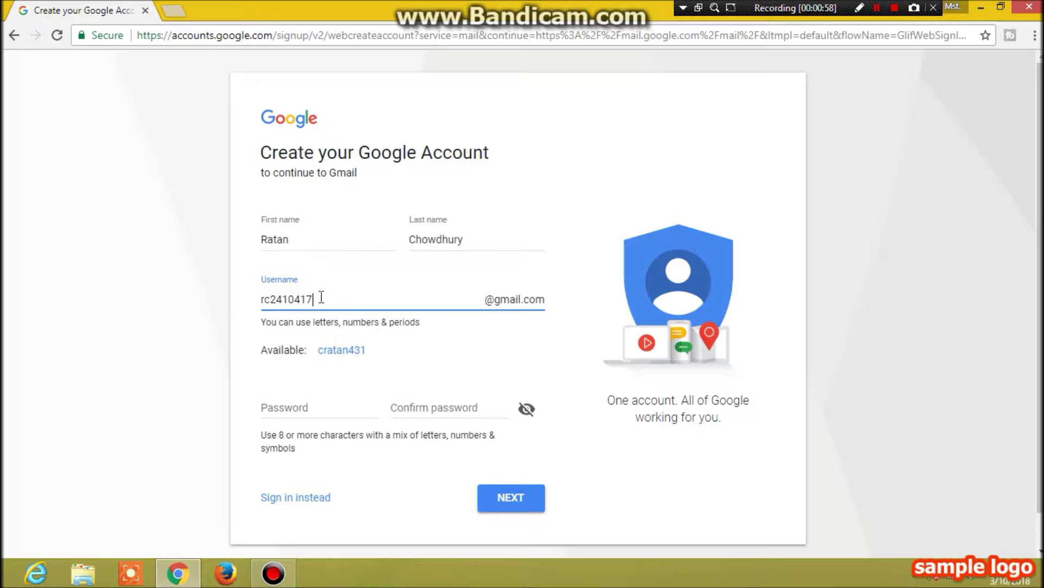
{"action": "key", "text": "BackSpace"}
{"action": "key", "text": "BackSpace"}
{"action": "key", "text": "BackSpace"}
{"action": "key", "text": "BackSpace"}
{"action": "key", "text": "BackSpace"}
{"action": "key", "text": "BackSpace"}
{"action": "key", "text": "BackSpace"}
{"action": "key", "text": "BackSpace"}
Enter the account password in both the Password and Confirm fields
{"action": "left_click", "coordinate": [320, 406]}
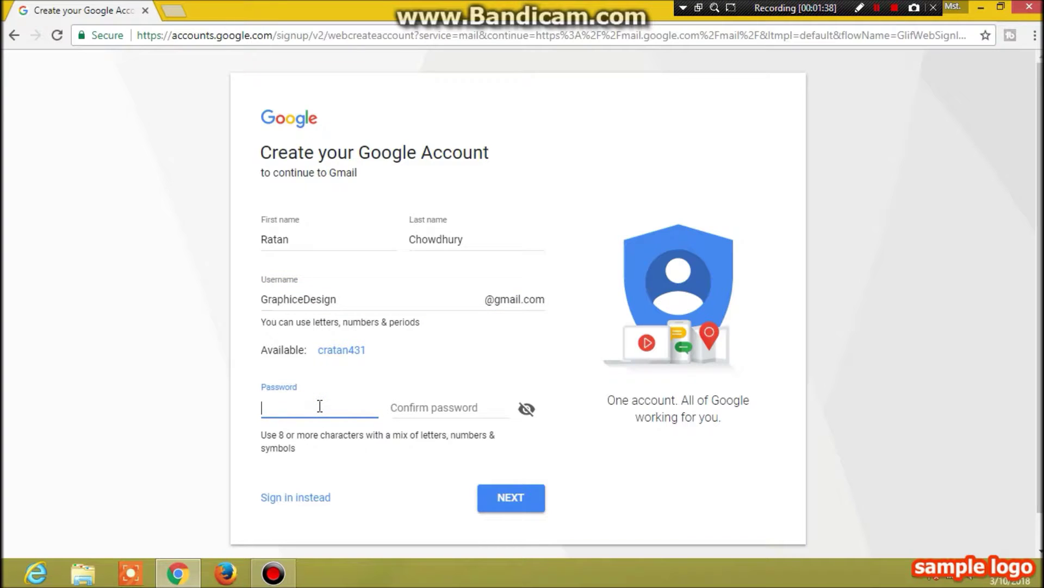
{"action": "type", "text": "•••••••••"}
{"action": "key", "text": "Tab"}
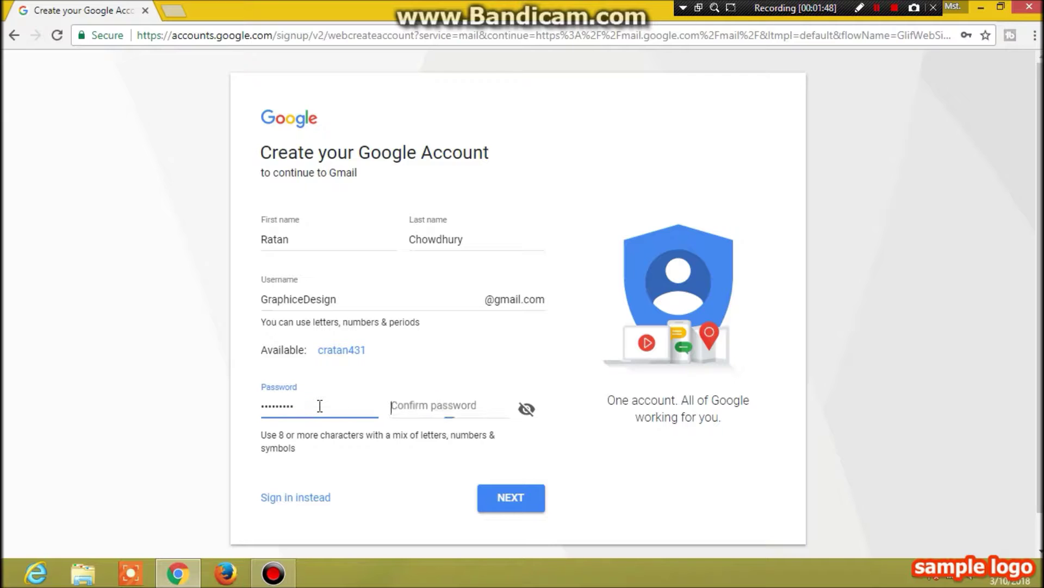
{"action": "type", "text": "•••"}
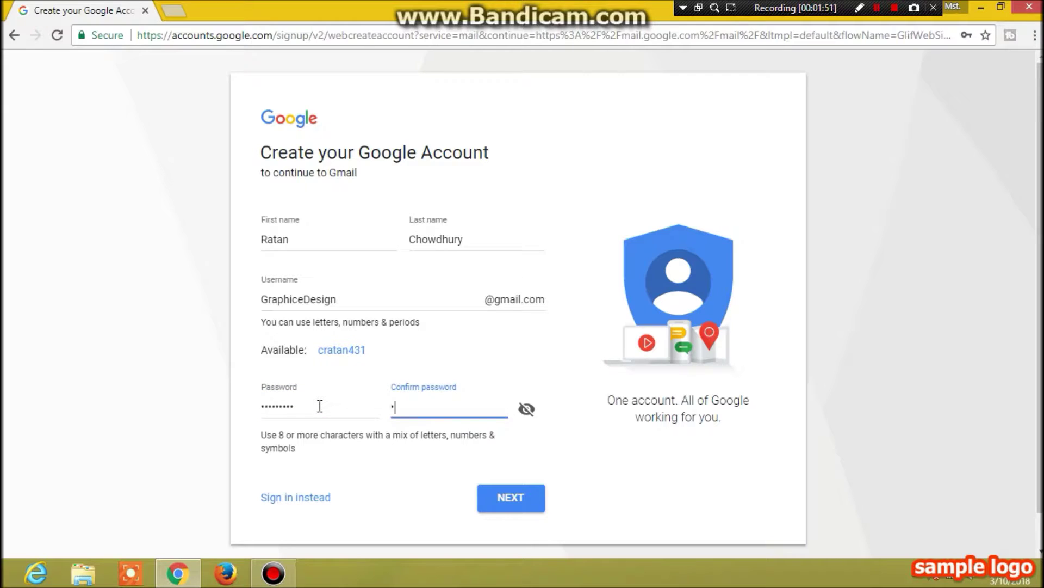
{"action": "type", "text": "••••••"}
Submit the form, then append 24 to the username reported as taken
{"action": "scroll", "coordinate": [598, 468], "scroll_direction": "down", "scroll_amount": 1}
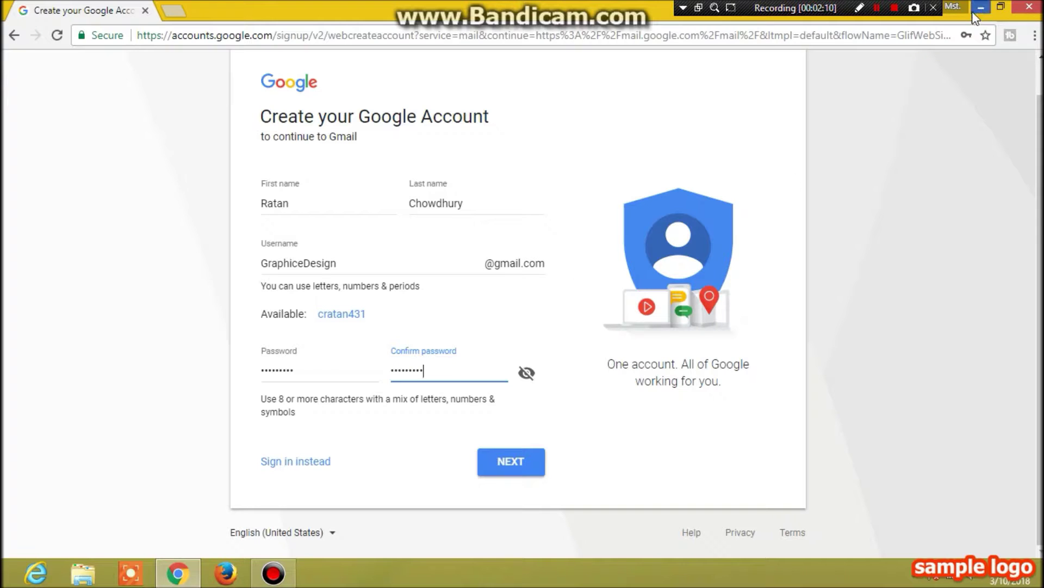
{"action": "left_click", "coordinate": [516, 467]}
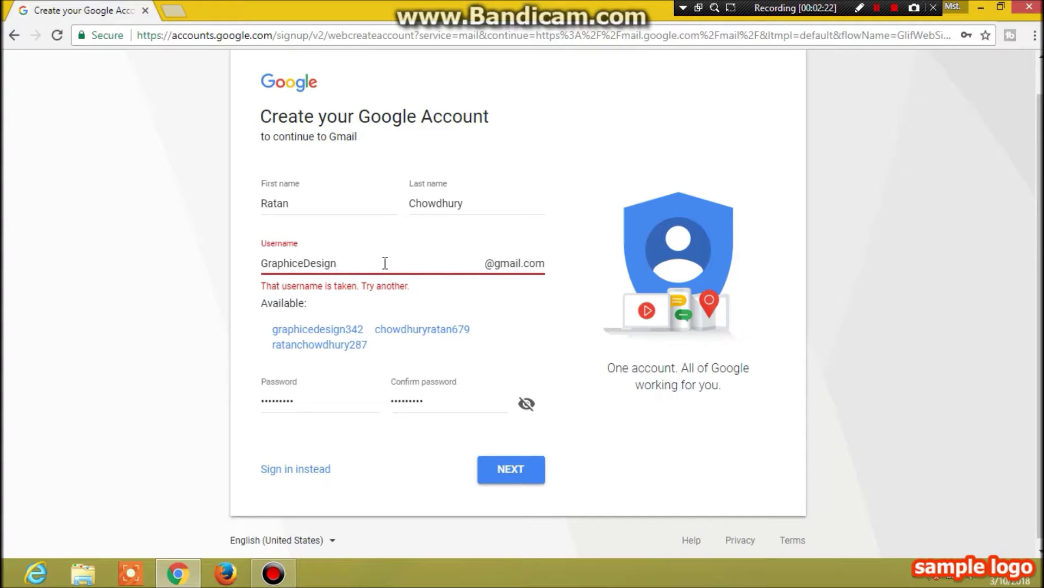
{"action": "type", "text": "24"}
Submit the corrected username and set the phone number's country to Bangladesh (+880)
{"action": "left_click", "coordinate": [518, 468]}
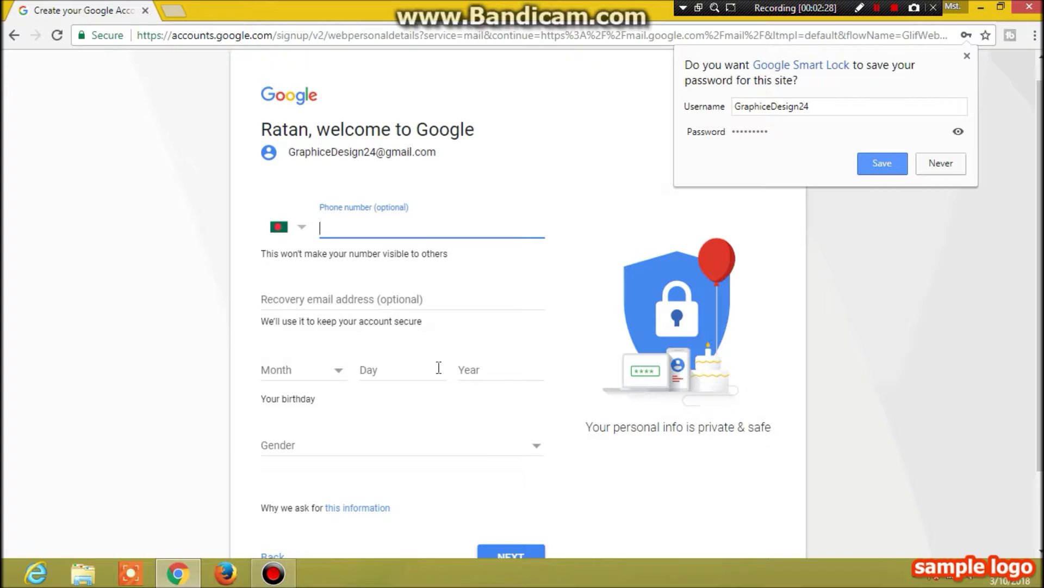
{"action": "left_click", "coordinate": [303, 227]}
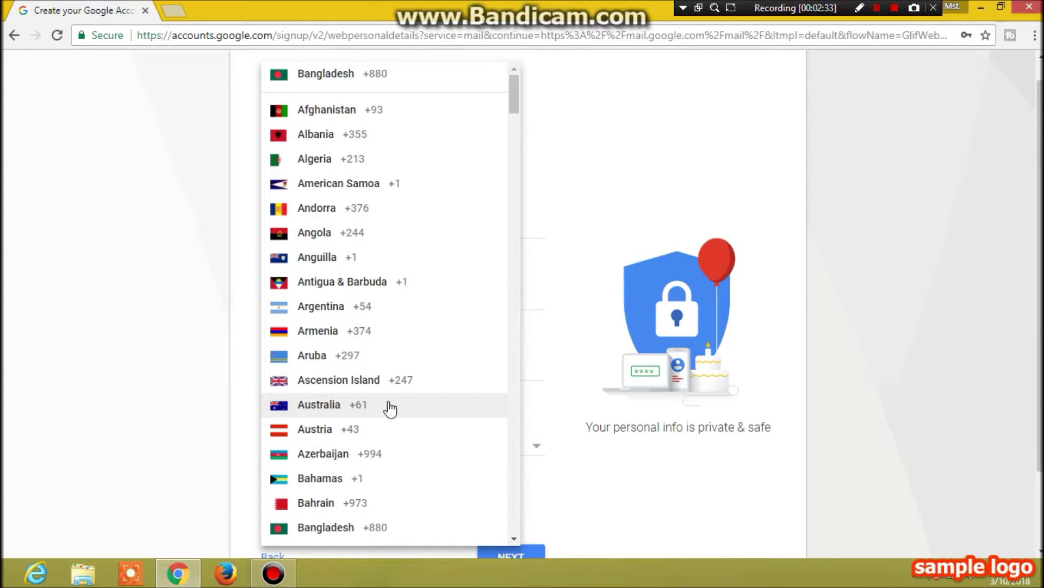
{"action": "left_click", "coordinate": [375, 528]}
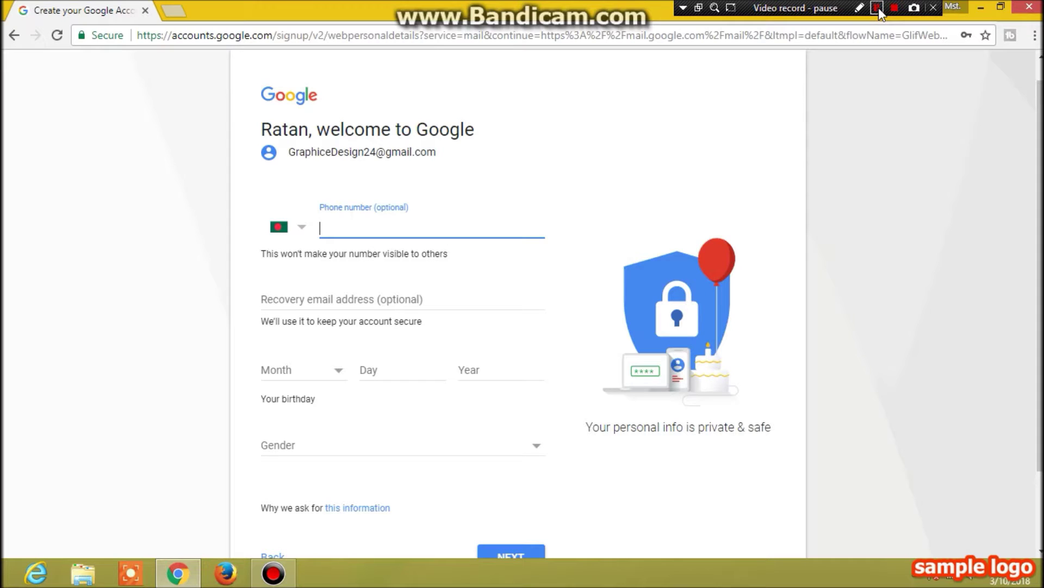
{"action": "left_click", "coordinate": [878, 9]}
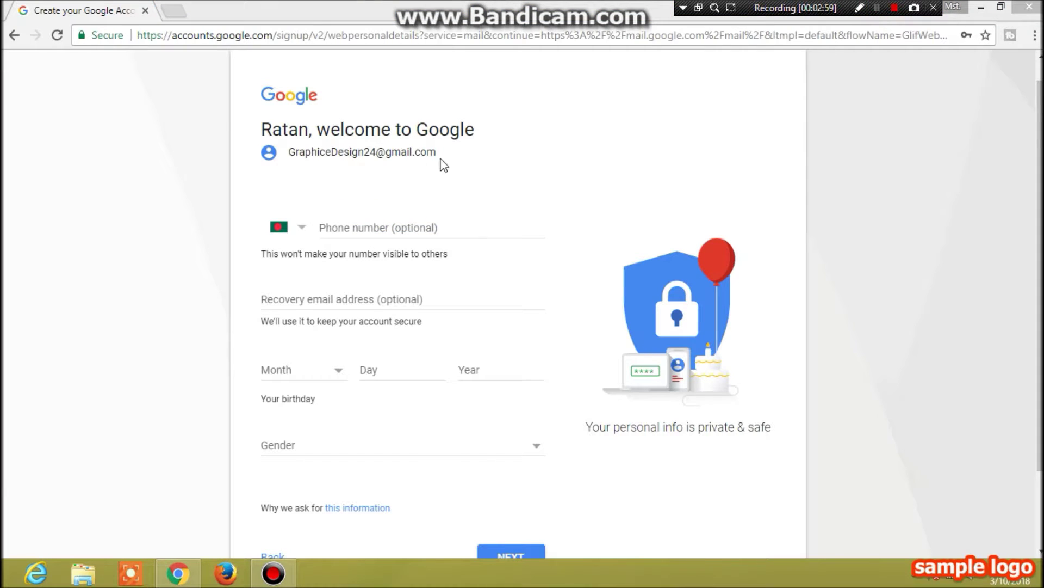
{"action": "left_click", "coordinate": [450, 228]}
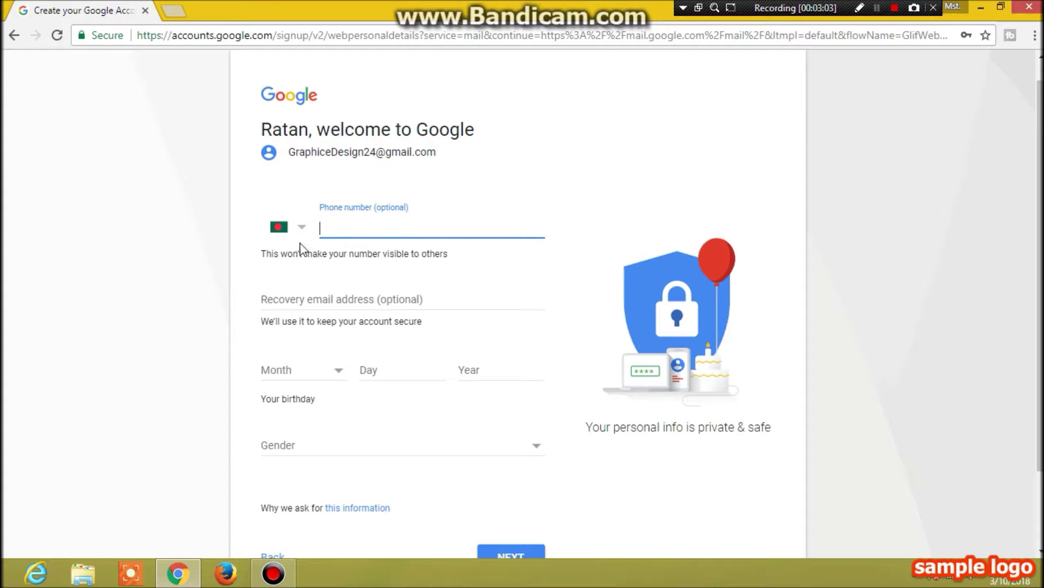
{"action": "left_click", "coordinate": [302, 226]}
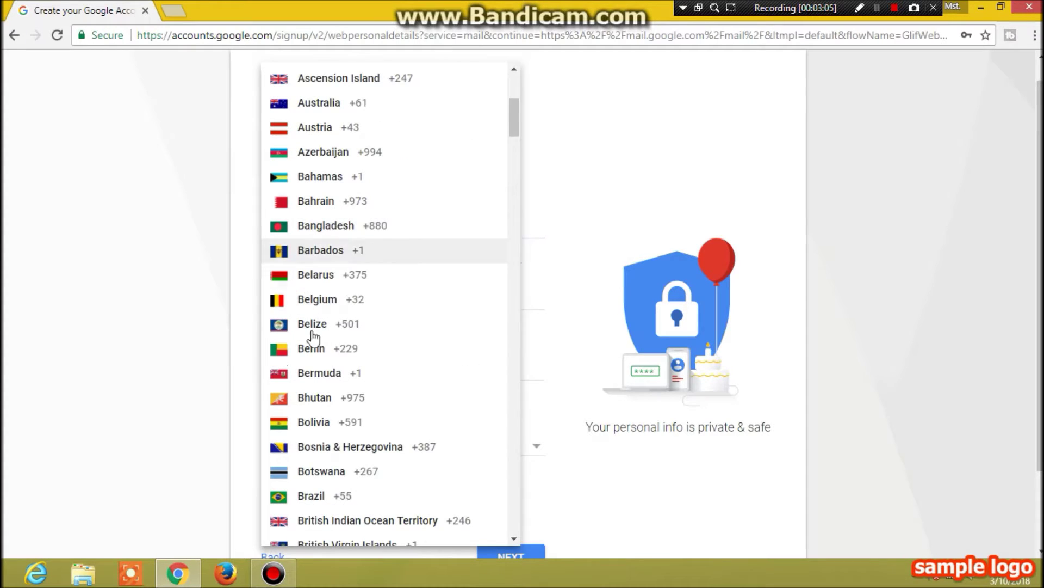
{"action": "scroll", "coordinate": [424, 474], "scroll_direction": "down", "scroll_amount": 3}
{"action": "scroll", "coordinate": [440, 391], "scroll_direction": "up", "scroll_amount": 3}
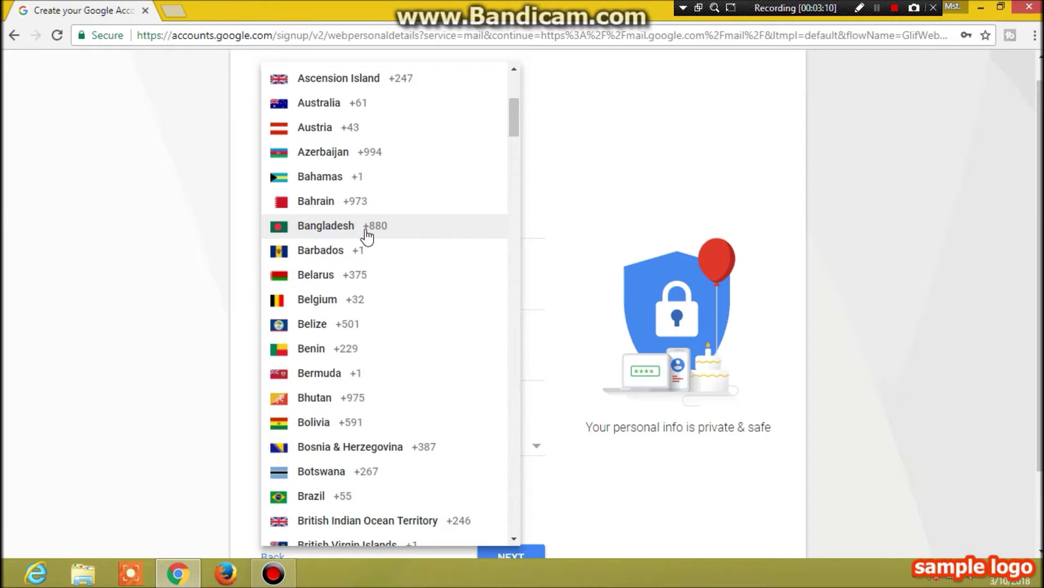
{"action": "left_click", "coordinate": [366, 234]}
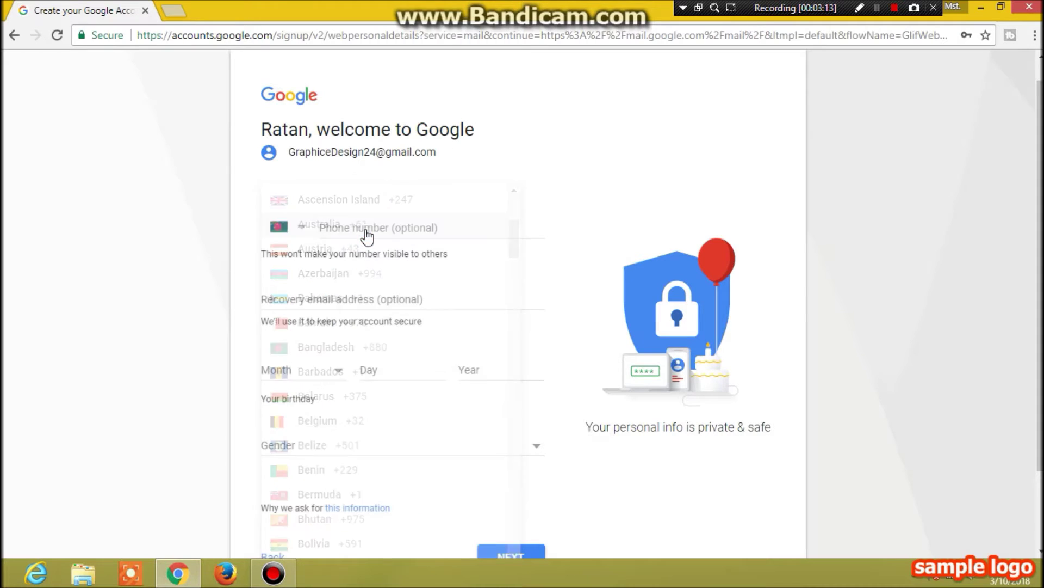
{"action": "left_click", "coordinate": [461, 223]}
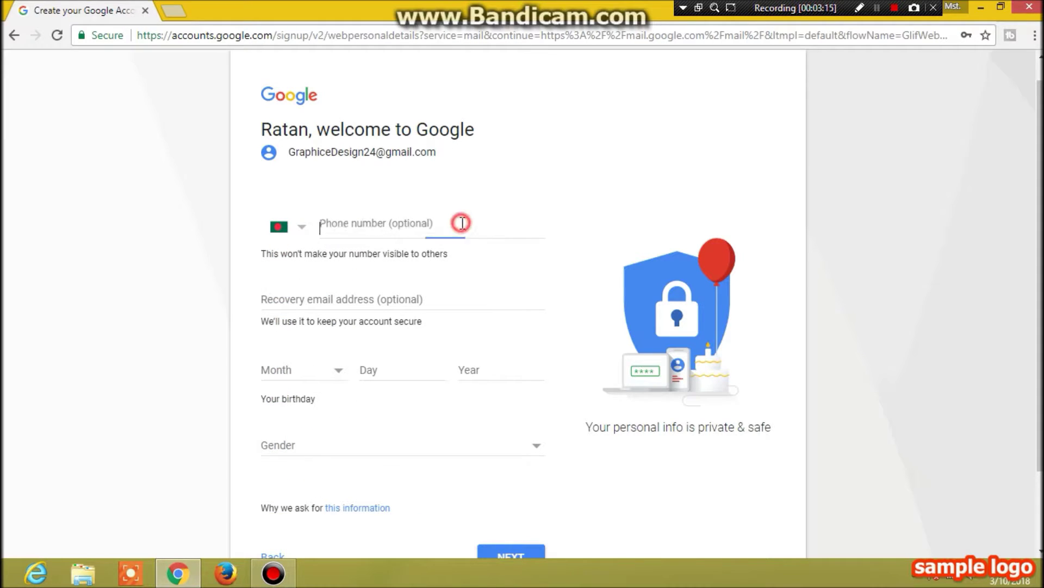
{"action": "type", "text": "+"}
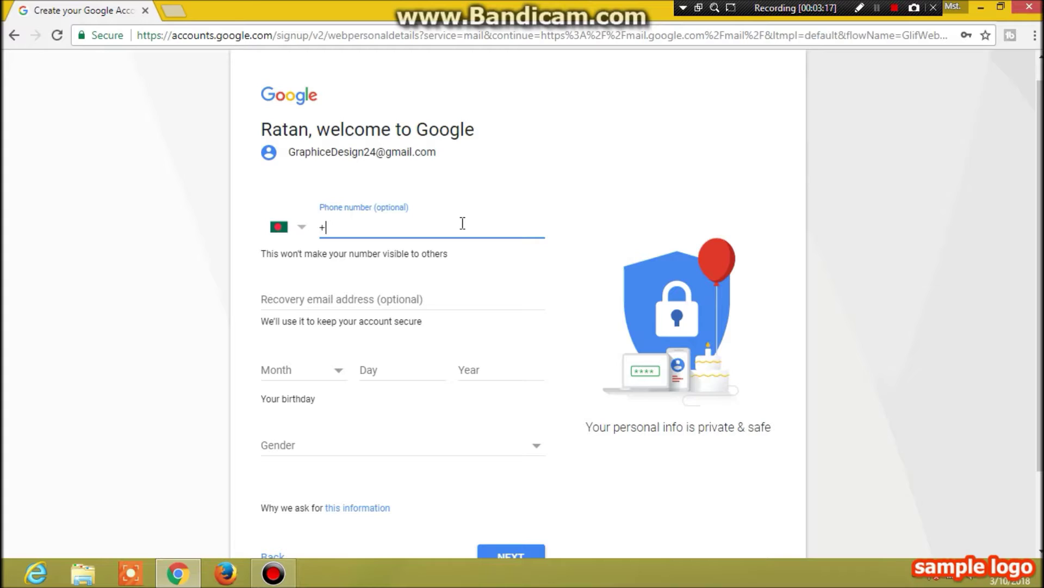
{"action": "type", "text": "880177"}
{"action": "left_click", "coordinate": [877, 7]}
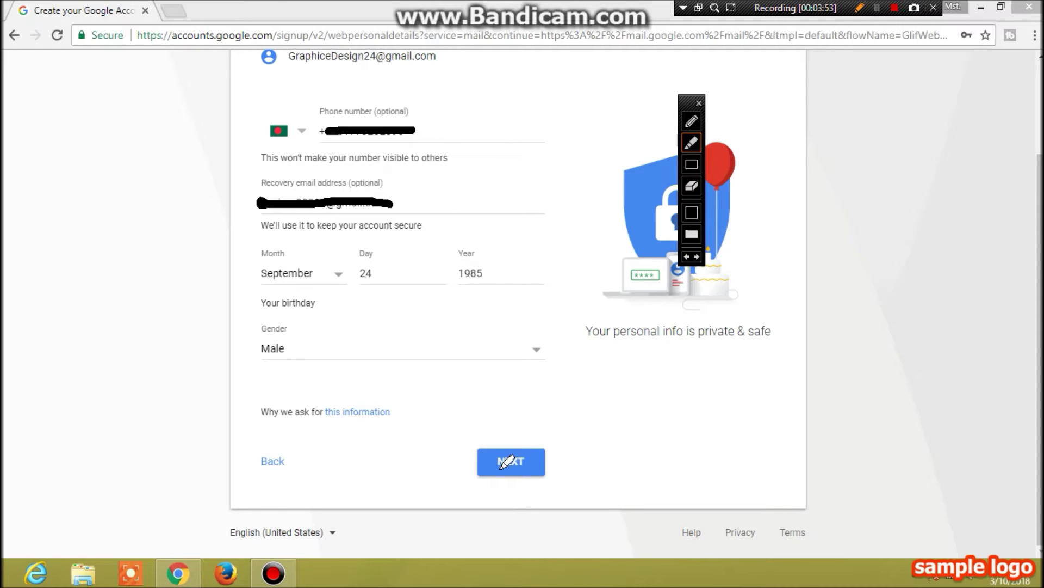
{"action": "left_click", "coordinate": [877, 8]}
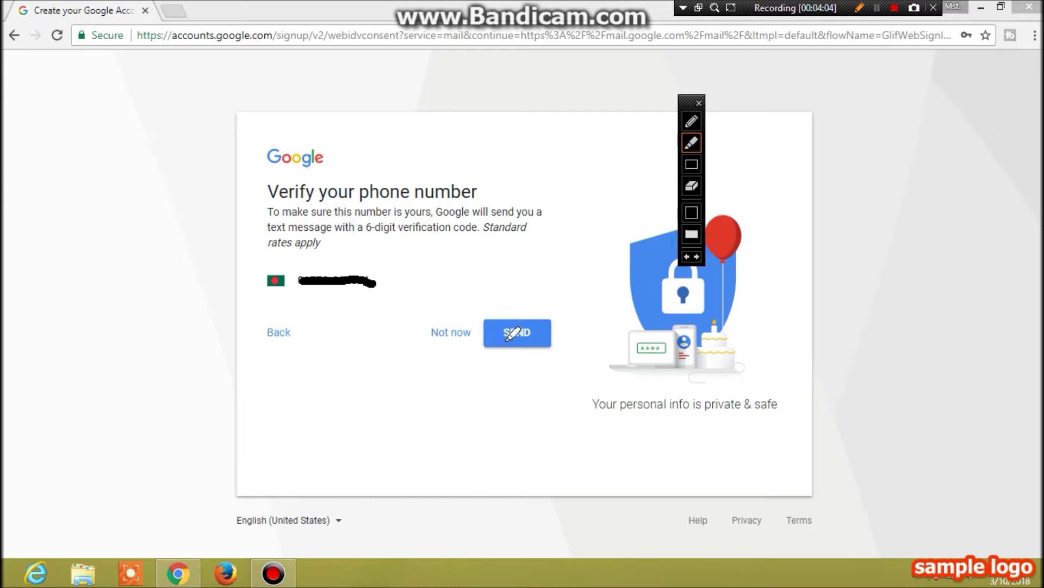
Send the verification text, enter the six-digit code and verify the phone number
{"action": "left_click", "coordinate": [877, 8]}
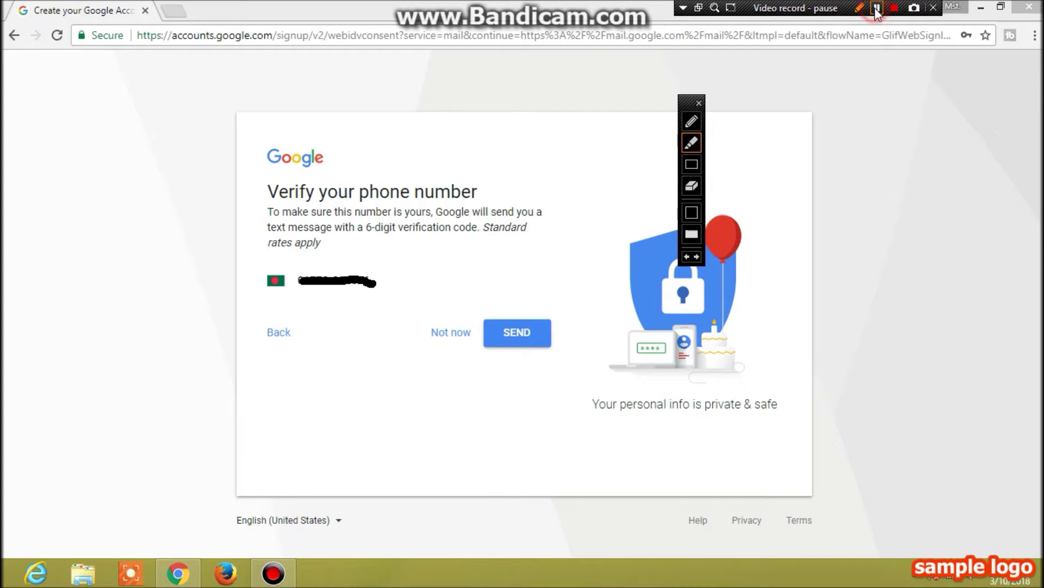
{"action": "left_click", "coordinate": [877, 8]}
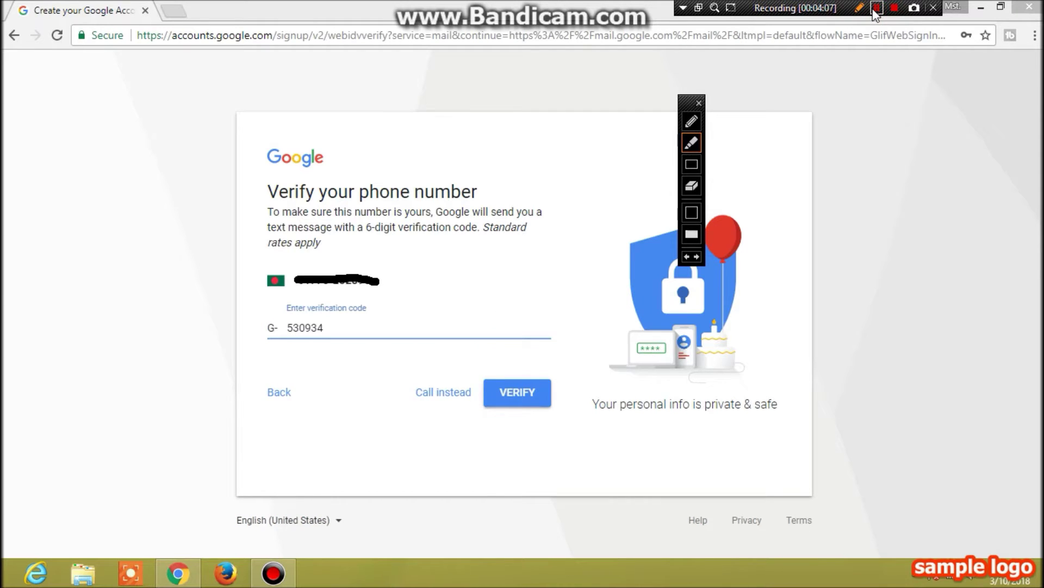
{"action": "left_click", "coordinate": [877, 8]}
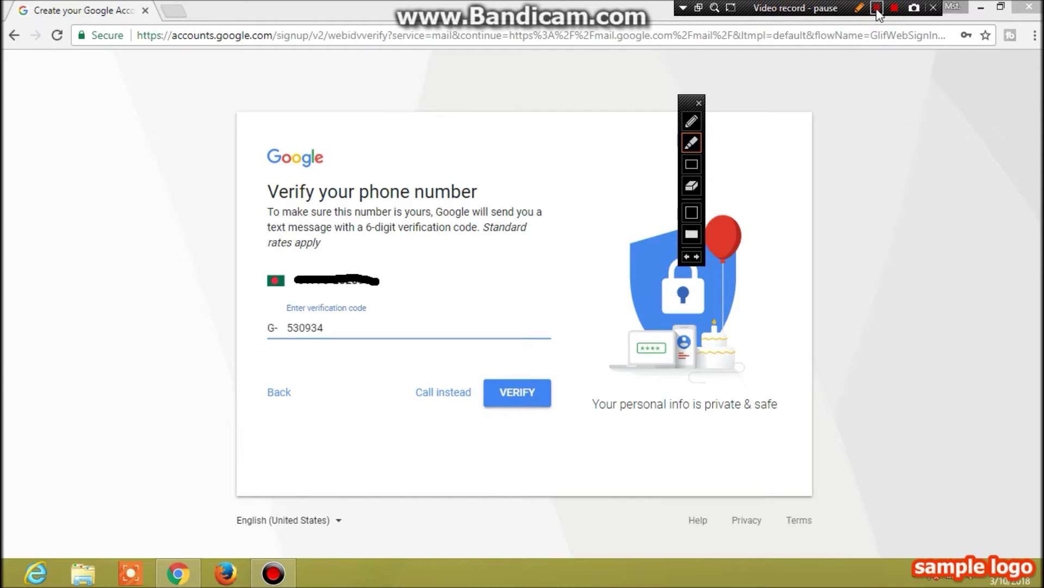
{"action": "left_click", "coordinate": [877, 8]}
{"action": "left_click", "coordinate": [877, 7]}
{"action": "left_click", "coordinate": [877, 7]}
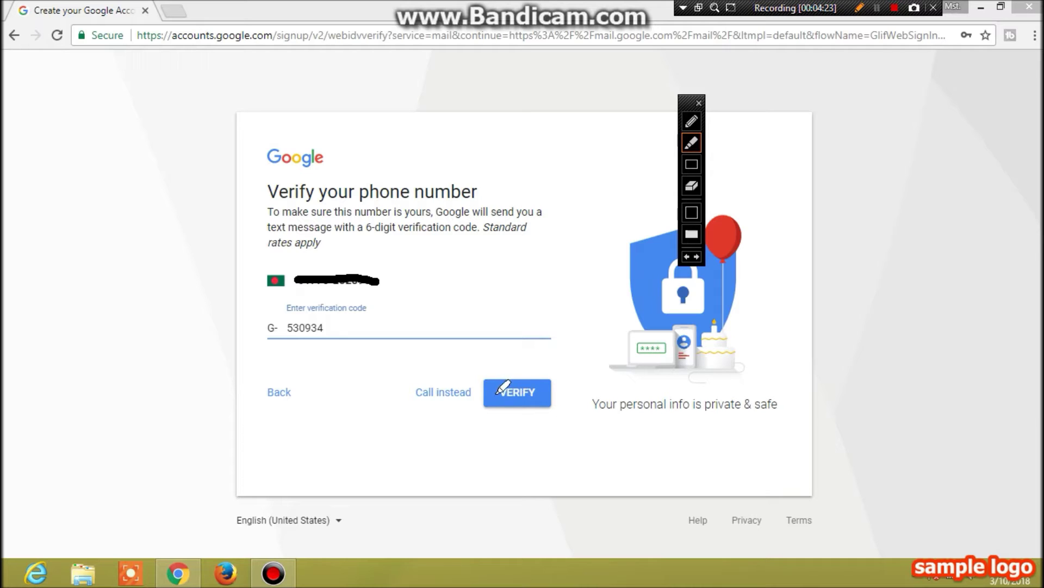
{"action": "left_click", "coordinate": [877, 8]}
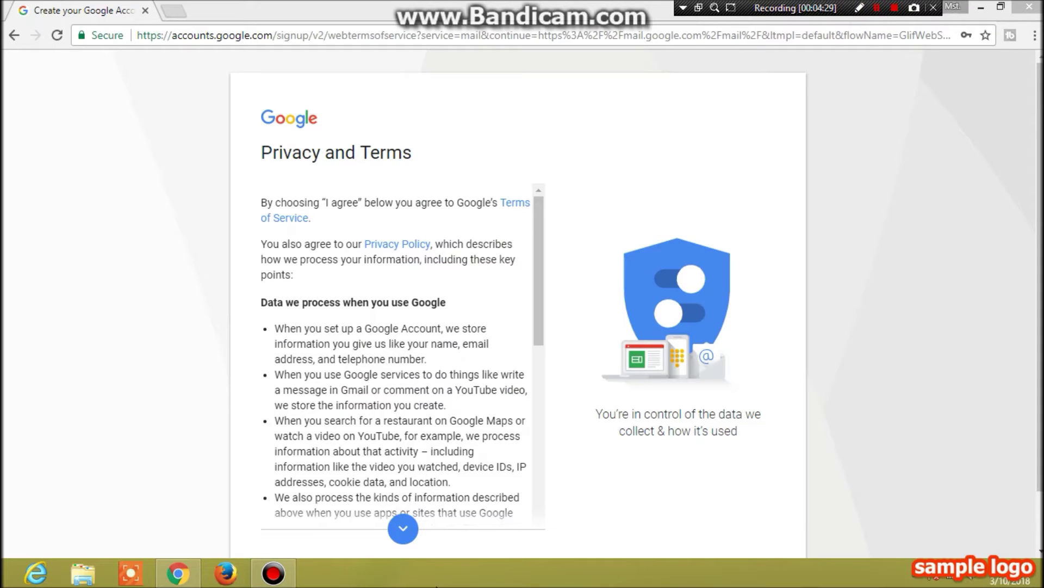
Scroll to the end of the Privacy and Terms and agree to them
{"action": "left_click", "coordinate": [403, 531]}
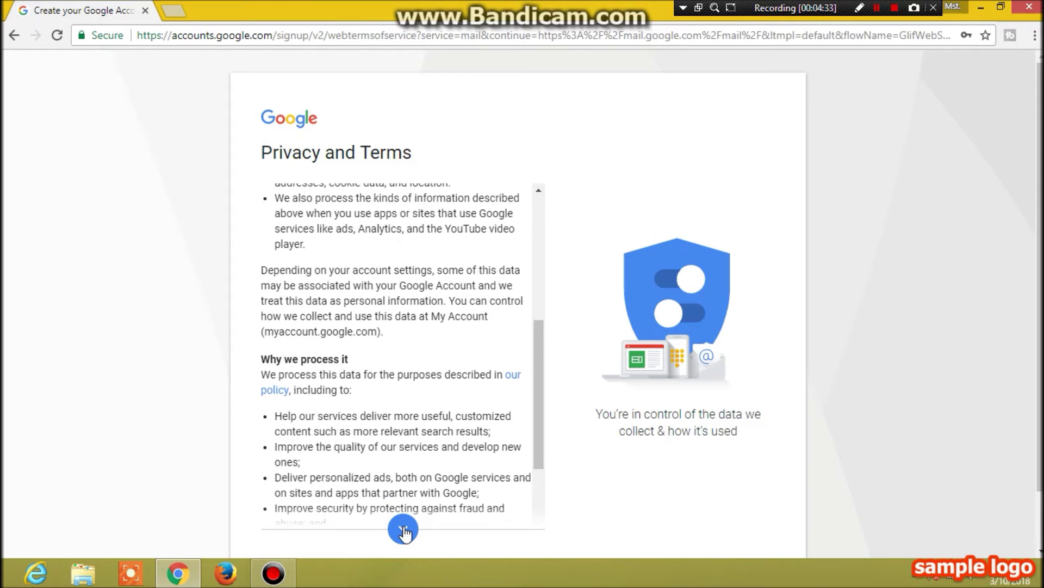
{"action": "left_click", "coordinate": [403, 532]}
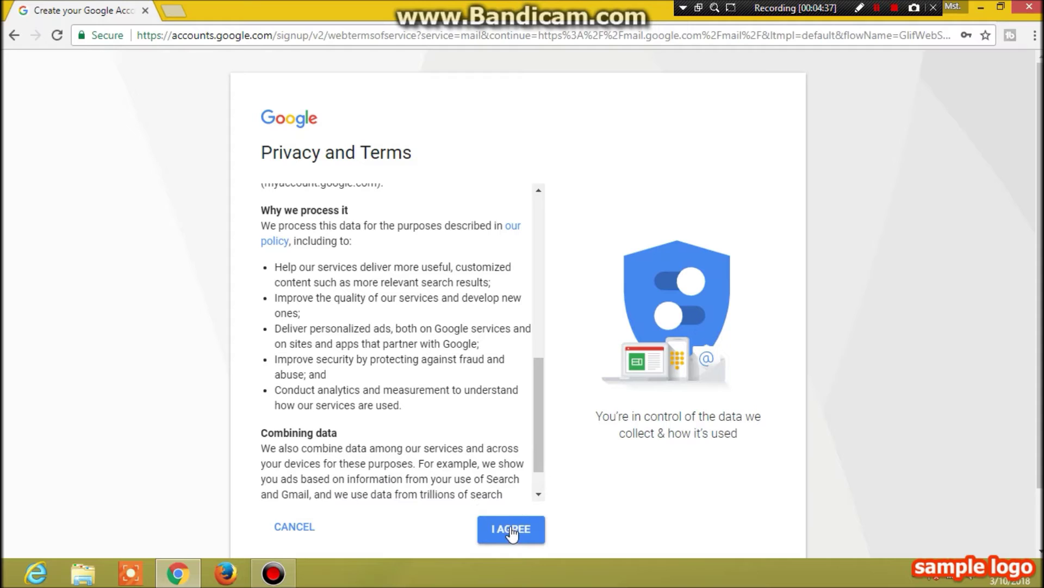
{"action": "left_click", "coordinate": [520, 532]}
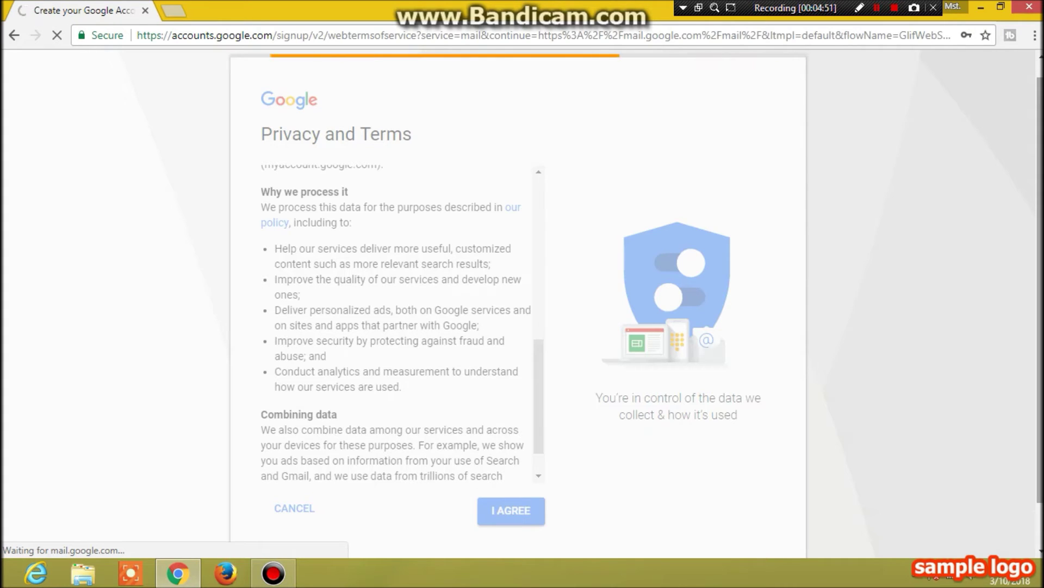
Move the Gmail welcome tour on to its Make your inbox your own page
{"action": "left_click", "coordinate": [877, 7]}
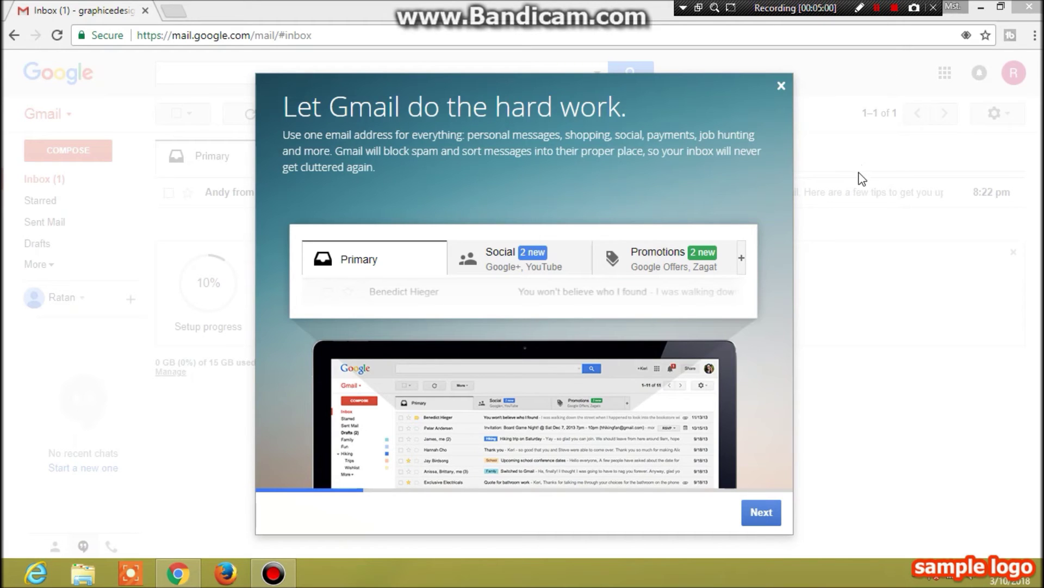
{"action": "left_click", "coordinate": [758, 519]}
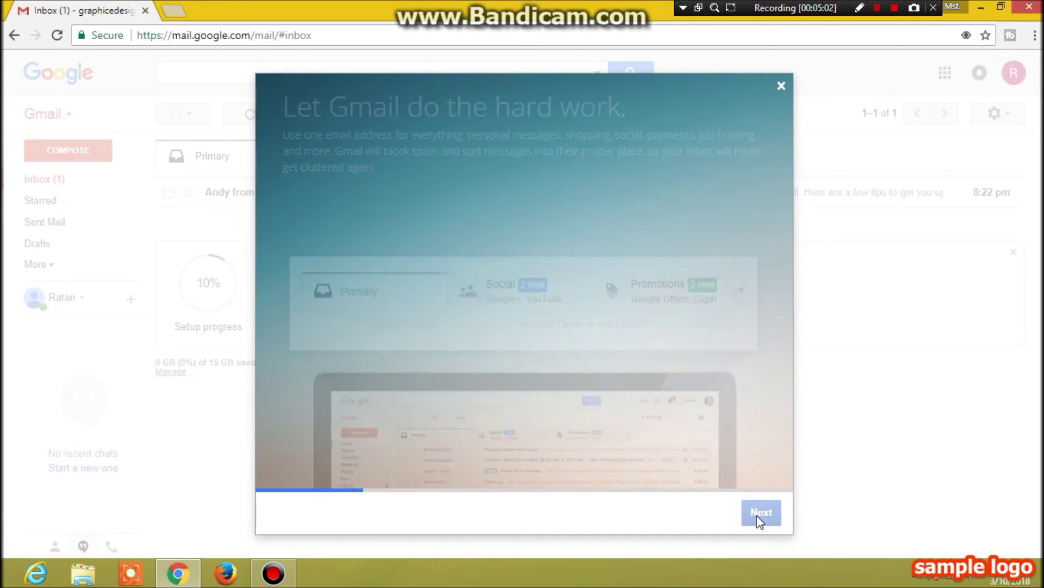